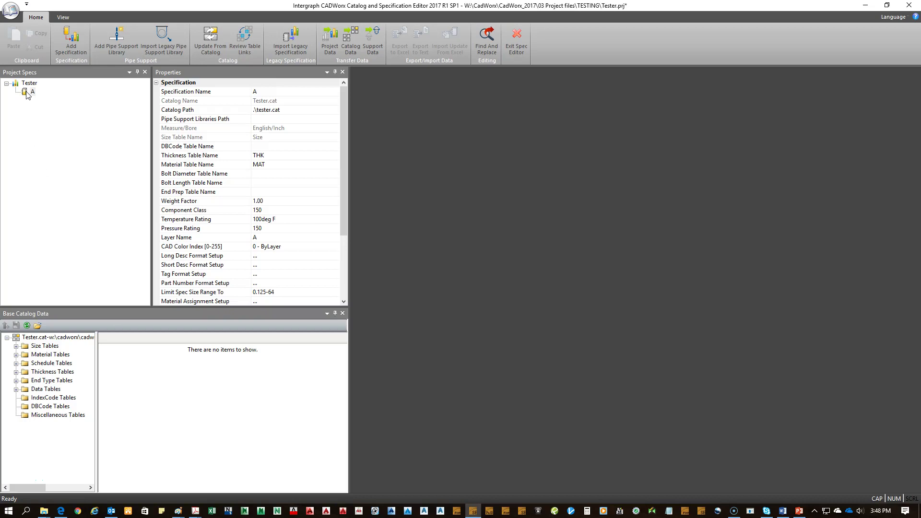
Open specification A from the Project Specs tree for editing.
{"action": "double_click", "coordinate": [26, 94]}
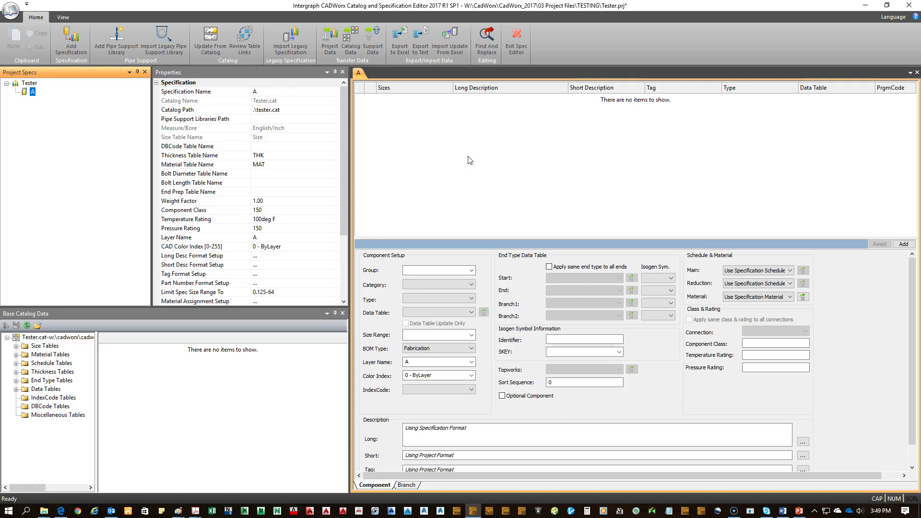
Add a new Caps category, Cap type component using the CAP_TR_3000 data table.
{"action": "right_click", "coordinate": [403, 124]}
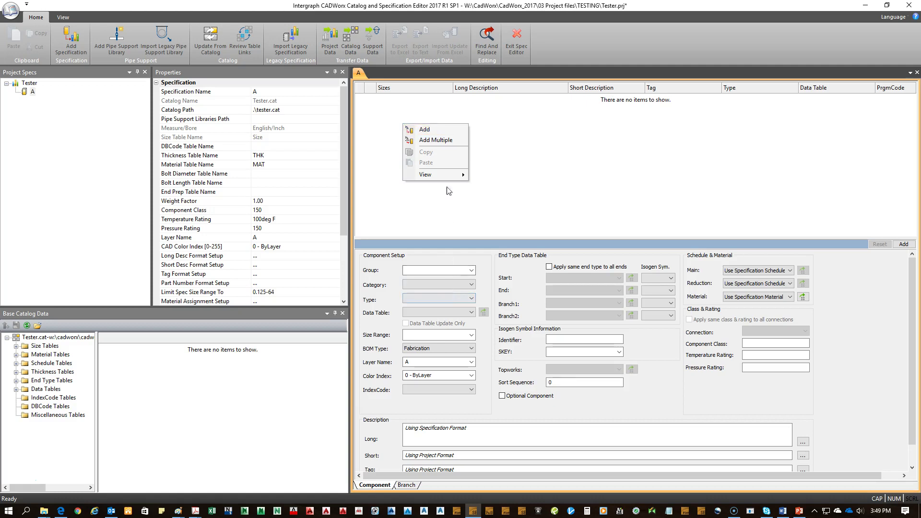
{"action": "left_click", "coordinate": [424, 130]}
{"action": "left_click", "coordinate": [431, 285]}
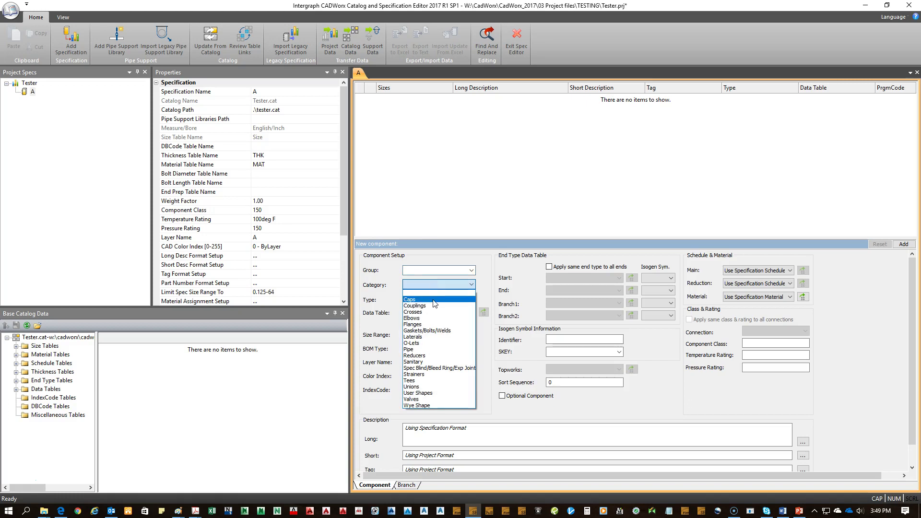
{"action": "left_click", "coordinate": [433, 299]}
{"action": "left_click", "coordinate": [434, 300]}
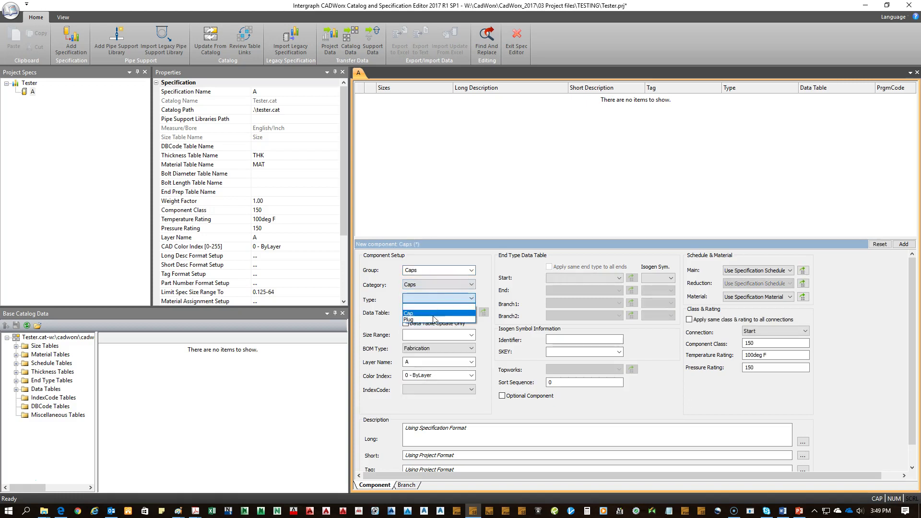
{"action": "left_click", "coordinate": [434, 313]}
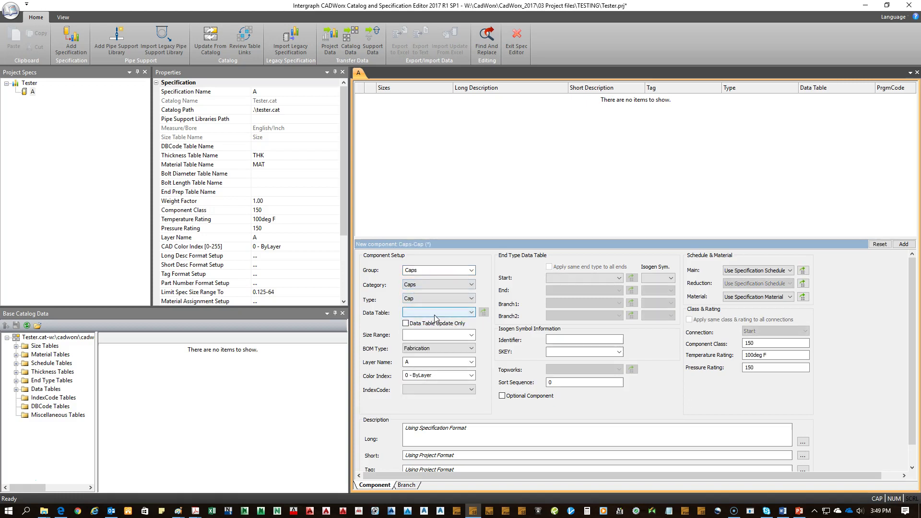
{"action": "left_click", "coordinate": [443, 313]}
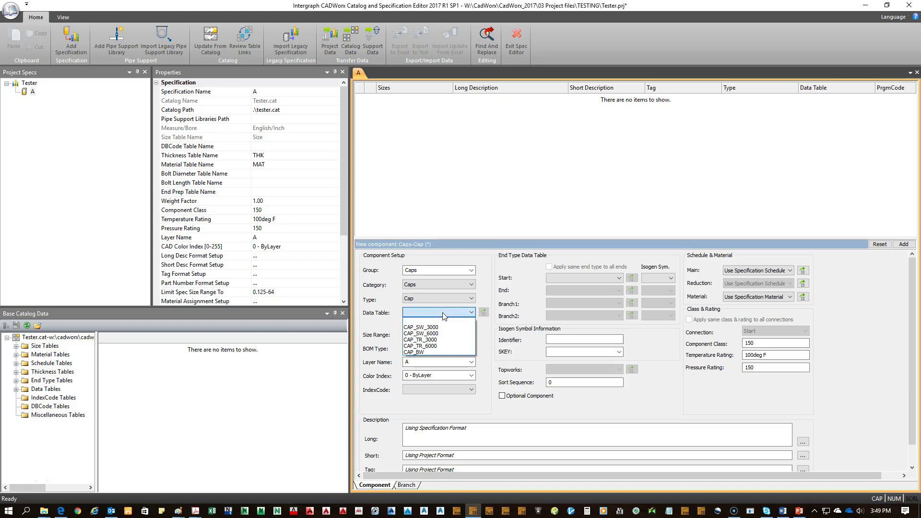
{"action": "left_click", "coordinate": [436, 340]}
Set the new cap's size range to 0.5-2.
{"action": "left_click", "coordinate": [466, 336]}
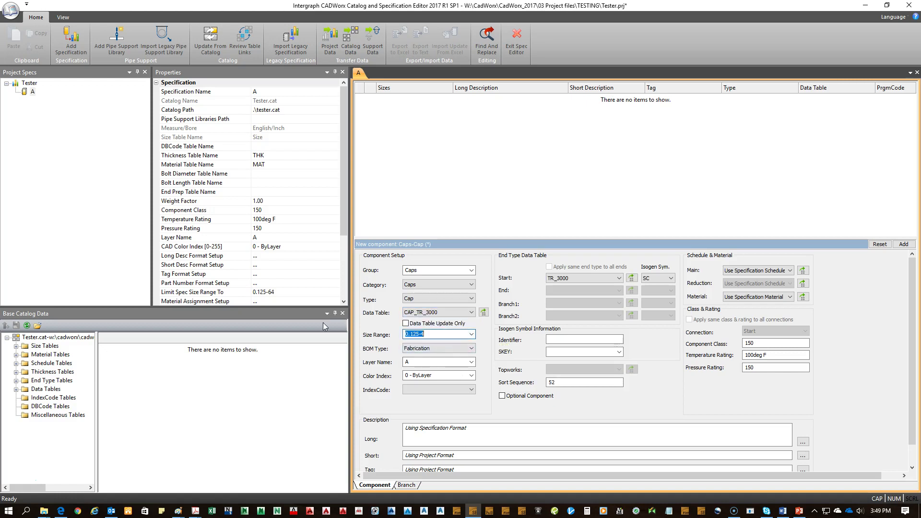
{"action": "left_click", "coordinate": [470, 335]}
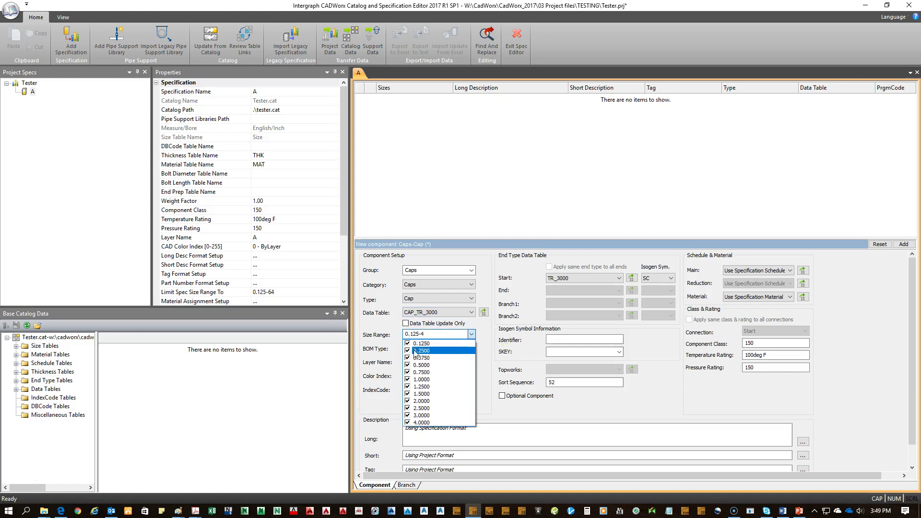
{"action": "left_click", "coordinate": [437, 332]}
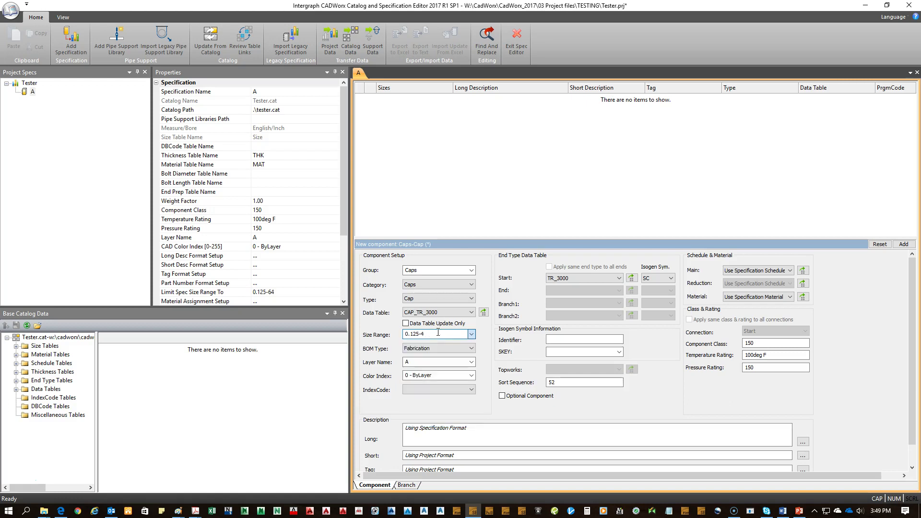
{"action": "double_click", "coordinate": [438, 332]}
{"action": "type", "text": ".5-2"}
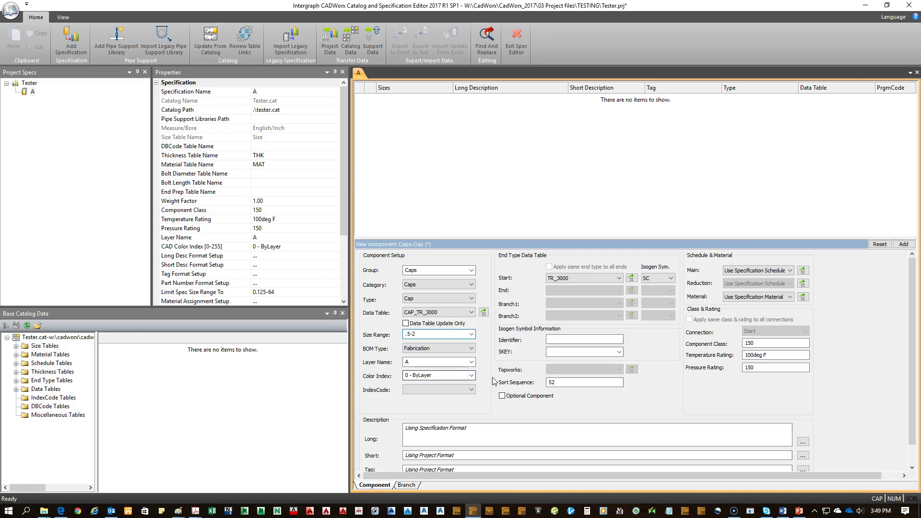
{"action": "key", "text": "Home"}
{"action": "type", "text": "0"}
{"action": "key", "text": "Tab"}
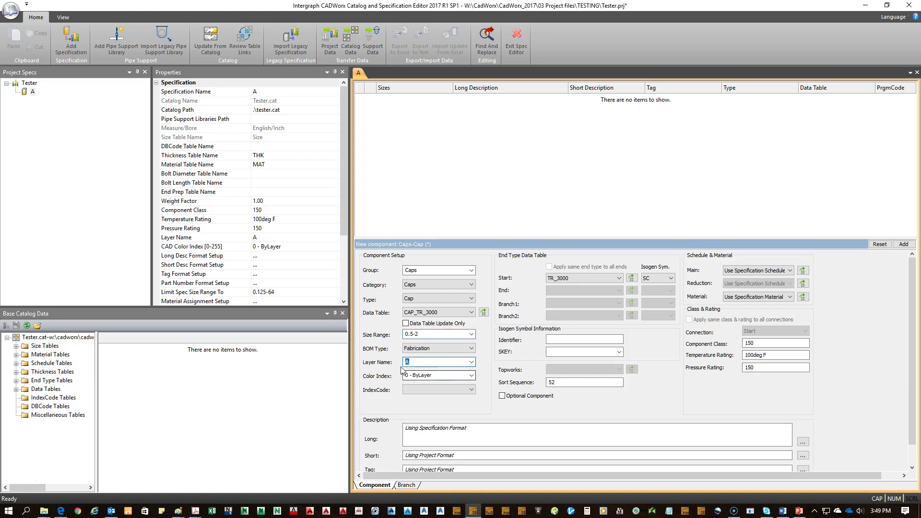
{"action": "key", "text": "Tab"}
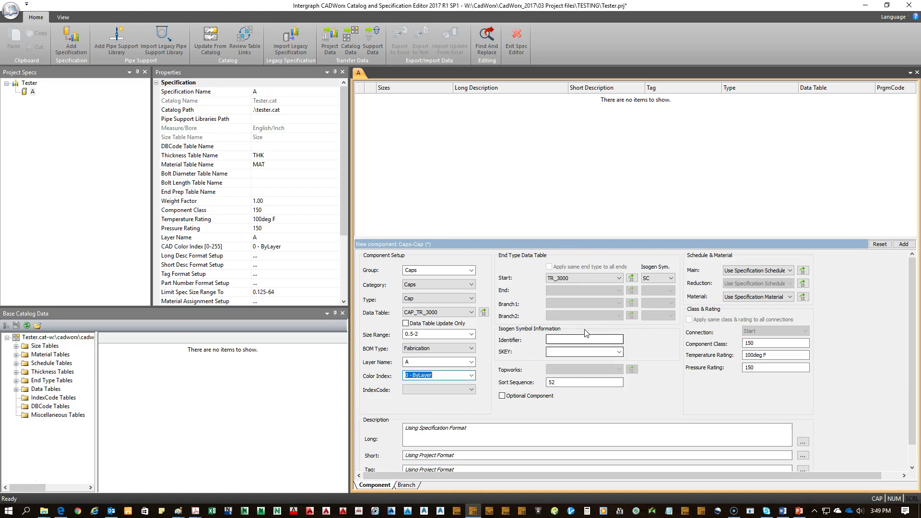
Give the cap main schedule XXS and material ASTM A105.
{"action": "left_click", "coordinate": [777, 272]}
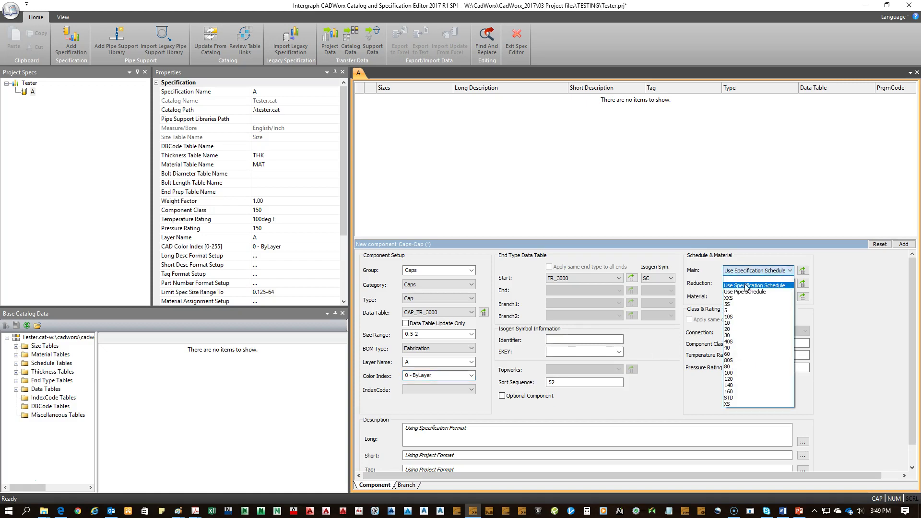
{"action": "key", "text": "Down"}
{"action": "key", "text": "Return"}
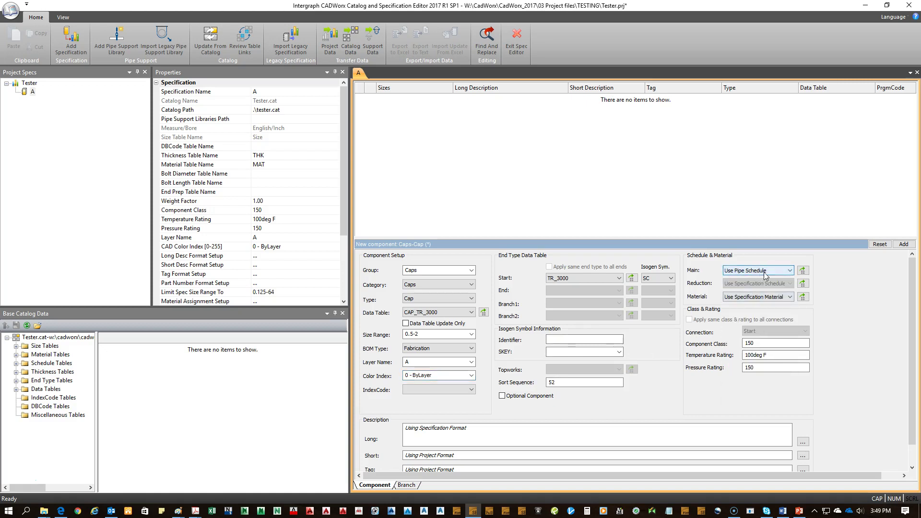
{"action": "left_click", "coordinate": [763, 272]}
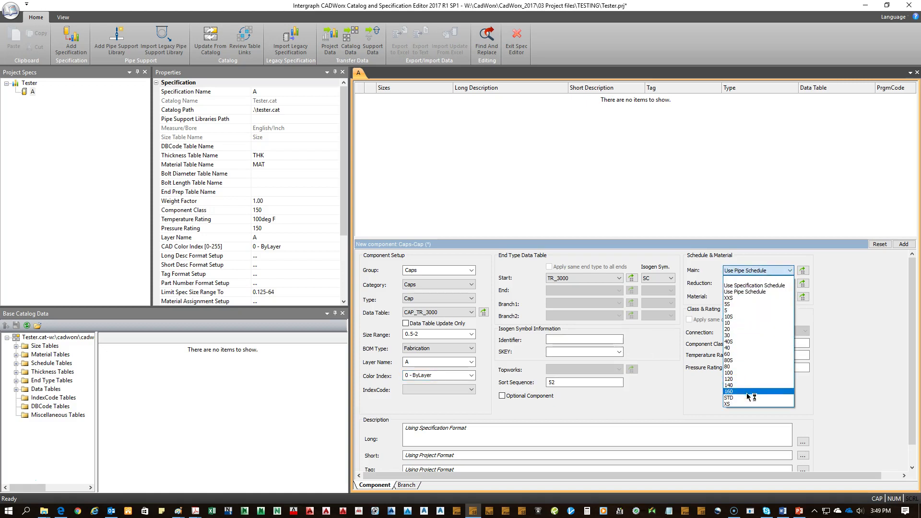
{"action": "left_click", "coordinate": [728, 298]}
{"action": "left_click", "coordinate": [772, 297]}
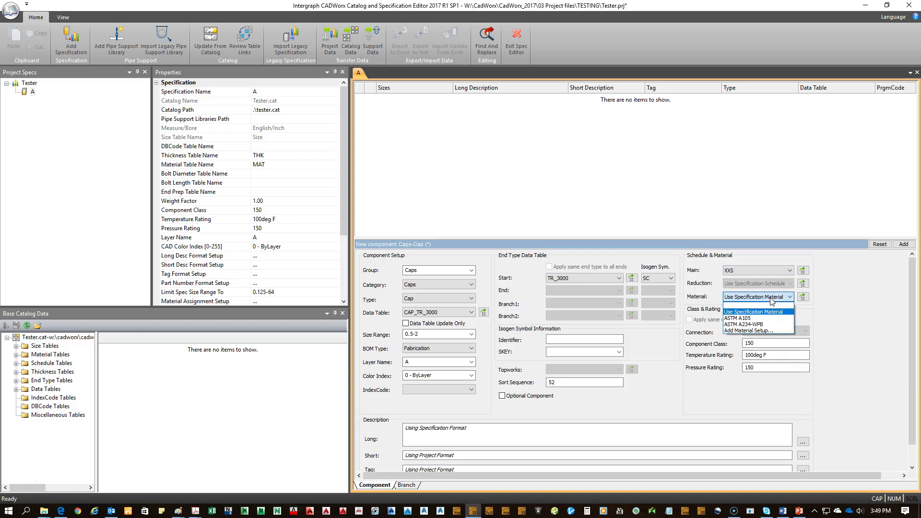
{"action": "left_click", "coordinate": [746, 319]}
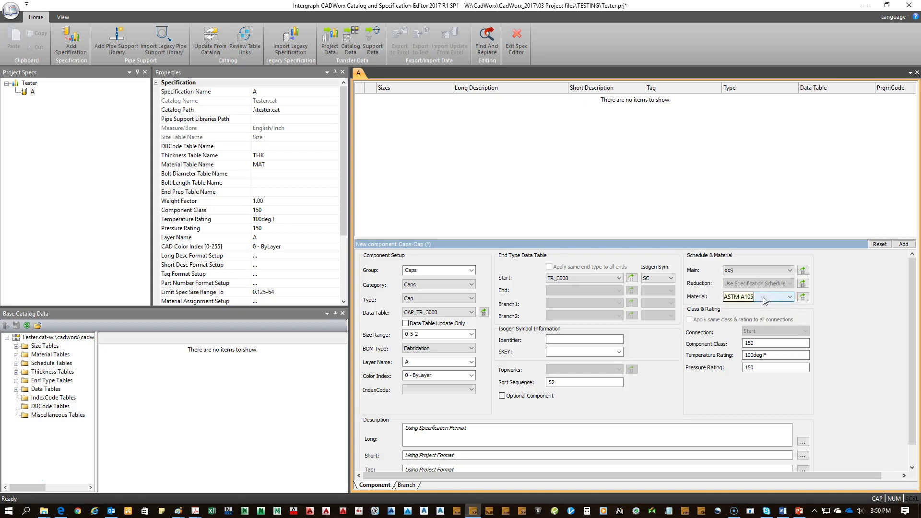
{"action": "left_click", "coordinate": [759, 298]}
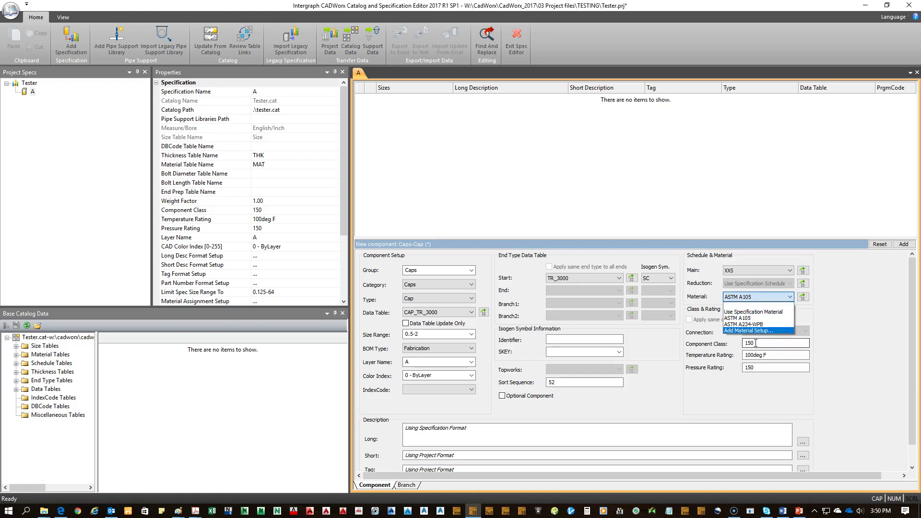
{"action": "left_click", "coordinate": [737, 331]}
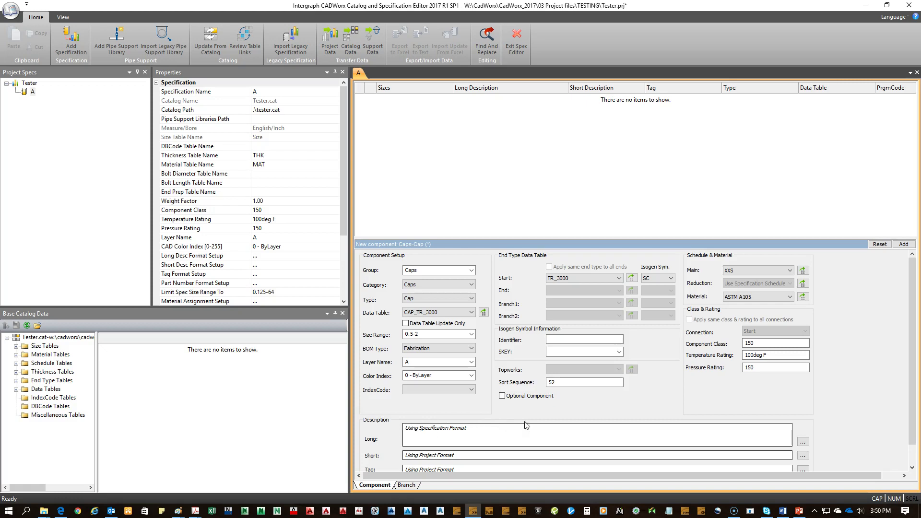
Add the finished cap component to spec A.
{"action": "left_click", "coordinate": [468, 432]}
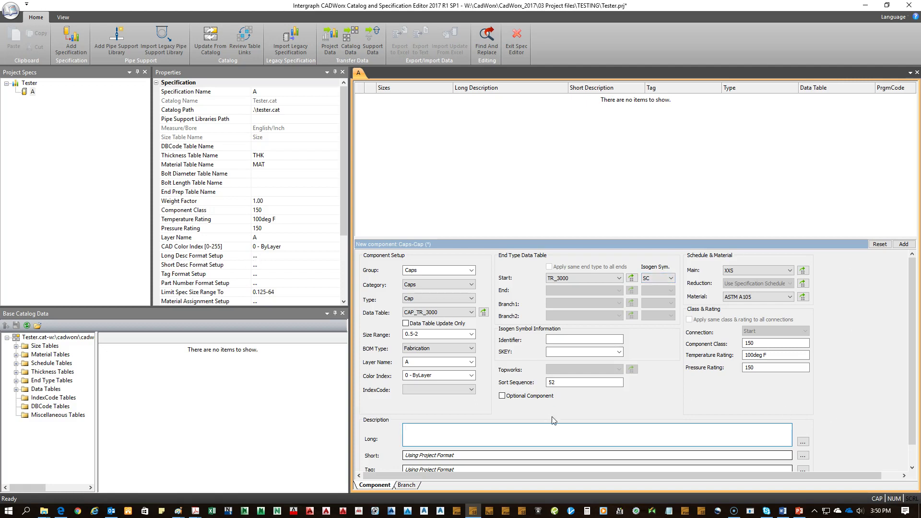
{"action": "left_click", "coordinate": [700, 455]}
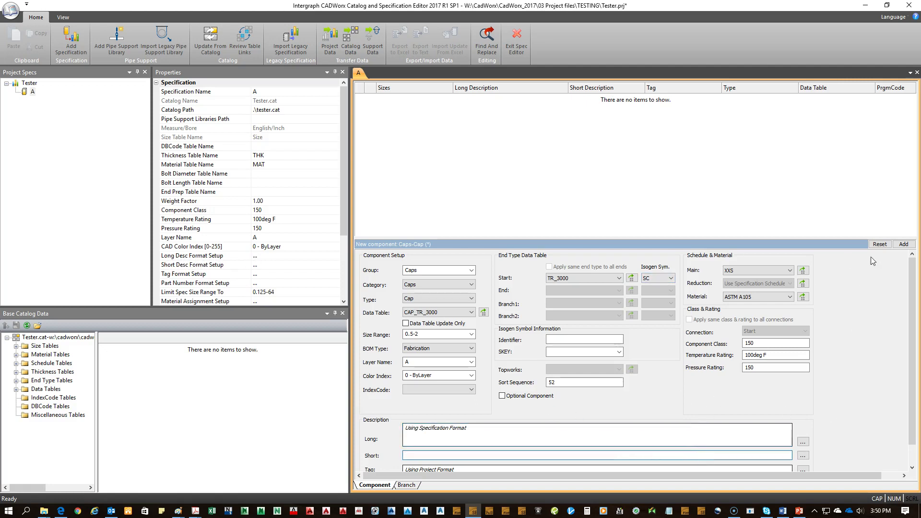
{"action": "left_click", "coordinate": [903, 245]}
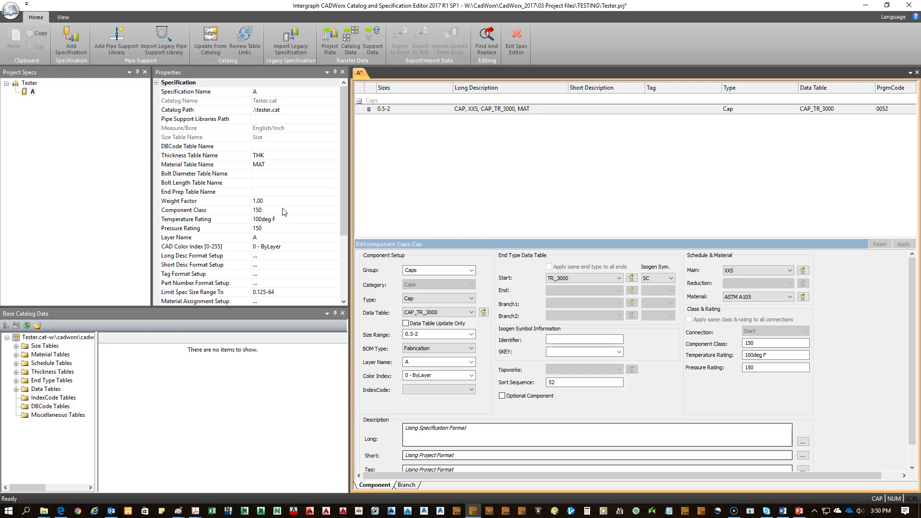
Open the Long Desc Format Setup editor and select Cap Threaded under Caps.
{"action": "left_click", "coordinate": [261, 256]}
{"action": "left_click", "coordinate": [335, 257]}
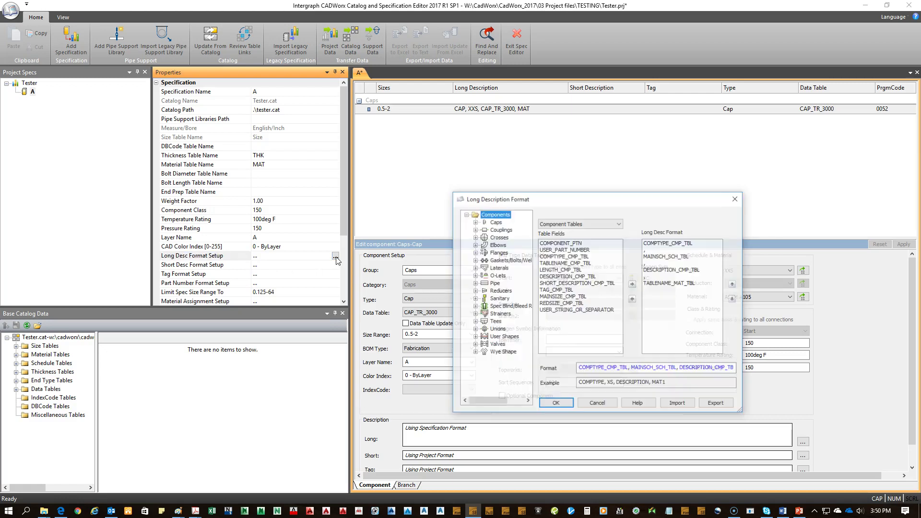
{"action": "left_click_drag", "start_coordinate": [550, 199], "coordinate": [560, 166]}
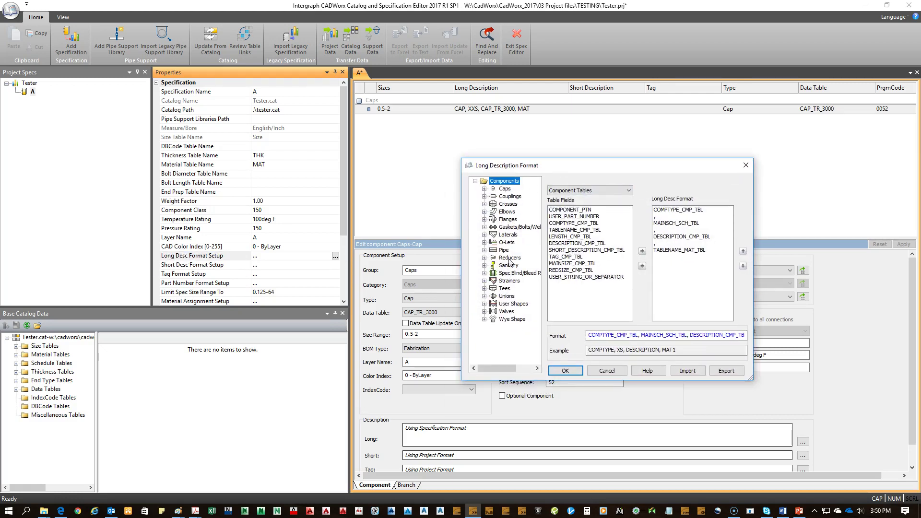
{"action": "left_click", "coordinate": [484, 188]}
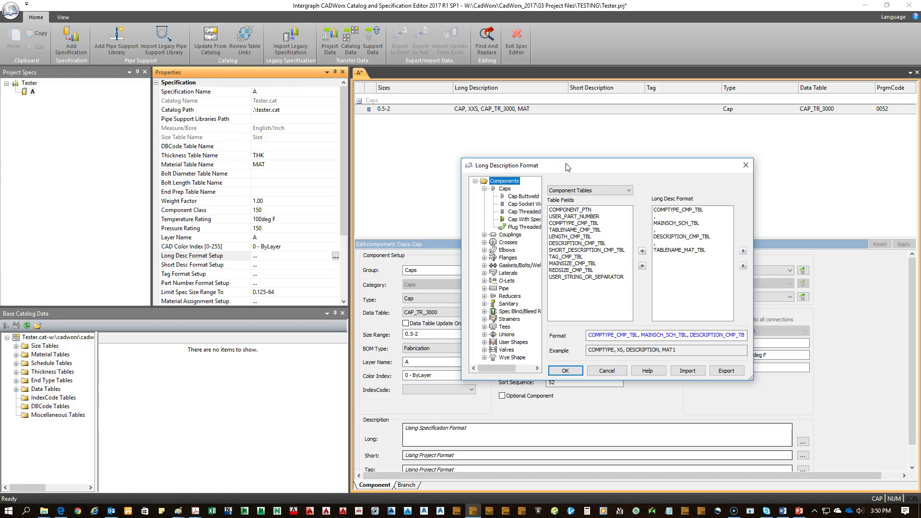
{"action": "left_click_drag", "start_coordinate": [567, 167], "coordinate": [596, 169]}
{"action": "left_click", "coordinate": [550, 214]}
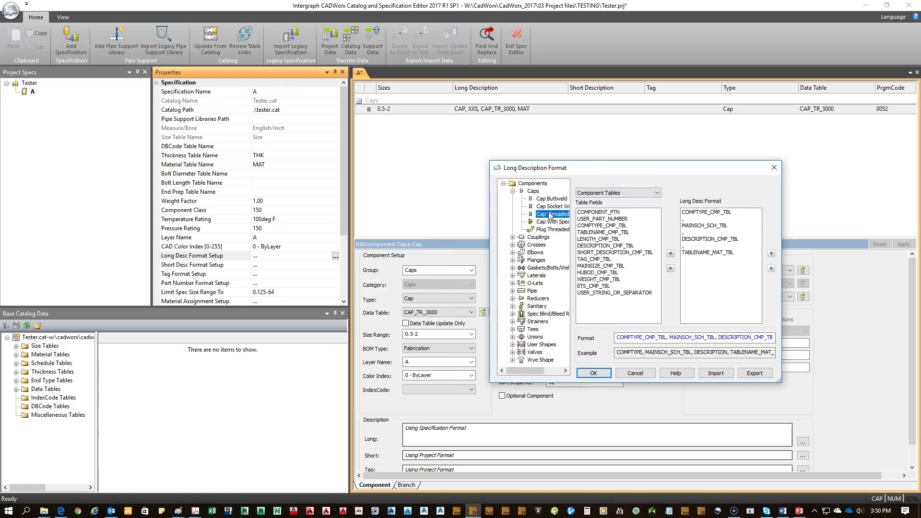
{"action": "left_click_drag", "start_coordinate": [667, 356], "coordinate": [778, 358]}
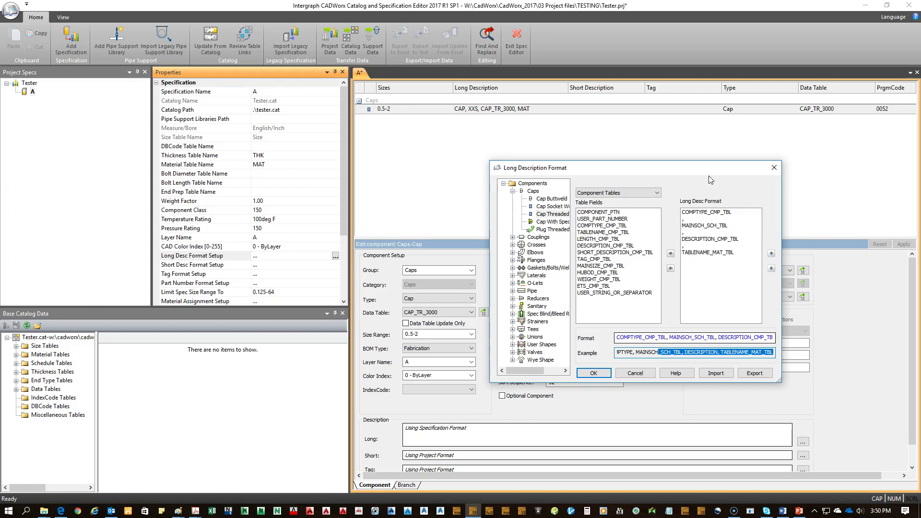
{"action": "left_click_drag", "start_coordinate": [708, 170], "coordinate": [547, 166]}
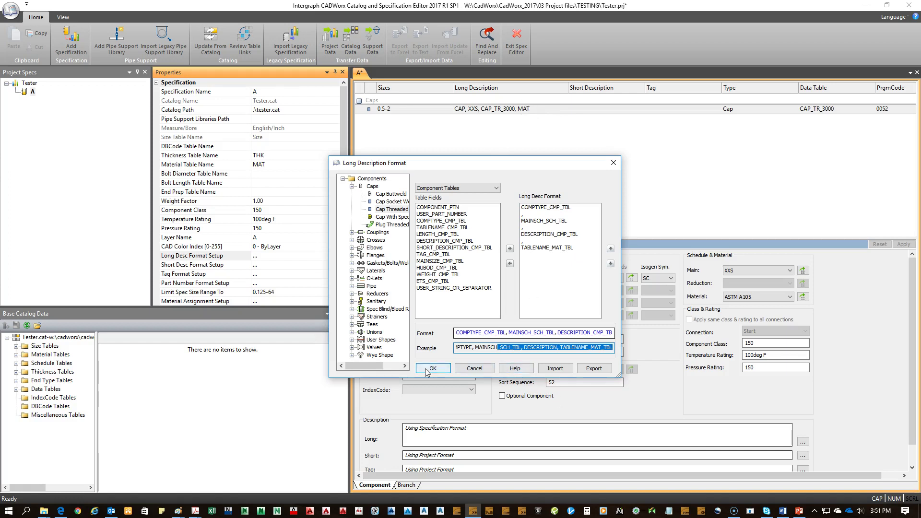
Append LENGTH_CMP_TBL and SHORT_DESCRIPTION_CMP_TBL to the long description format and accept it.
{"action": "left_click", "coordinate": [438, 234]}
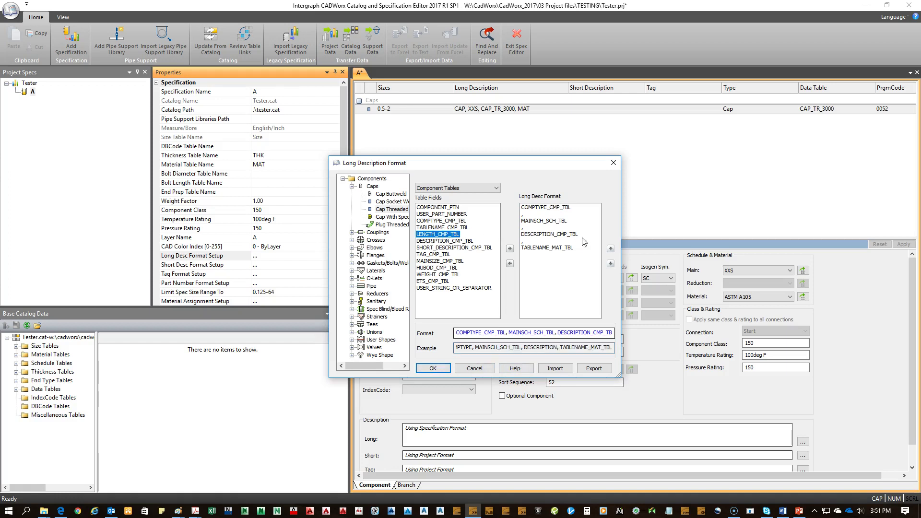
{"action": "left_click", "coordinate": [509, 248]}
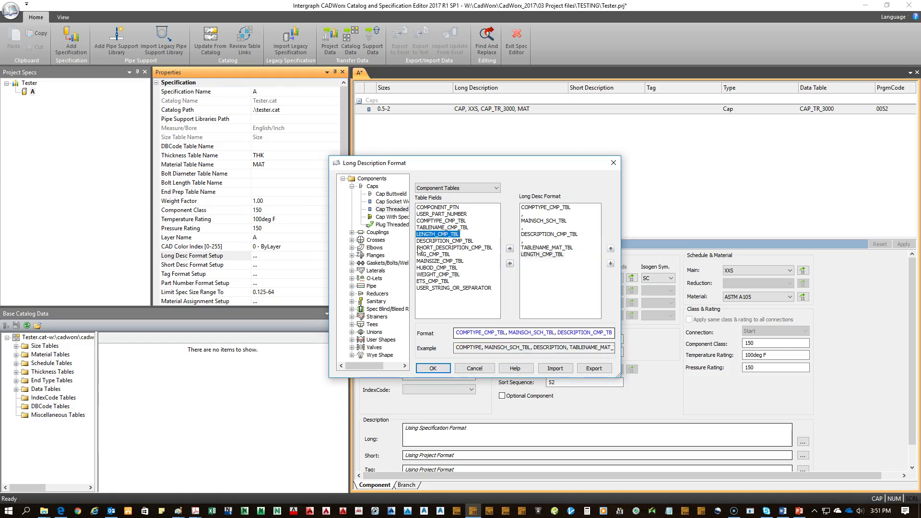
{"action": "left_click", "coordinate": [437, 248]}
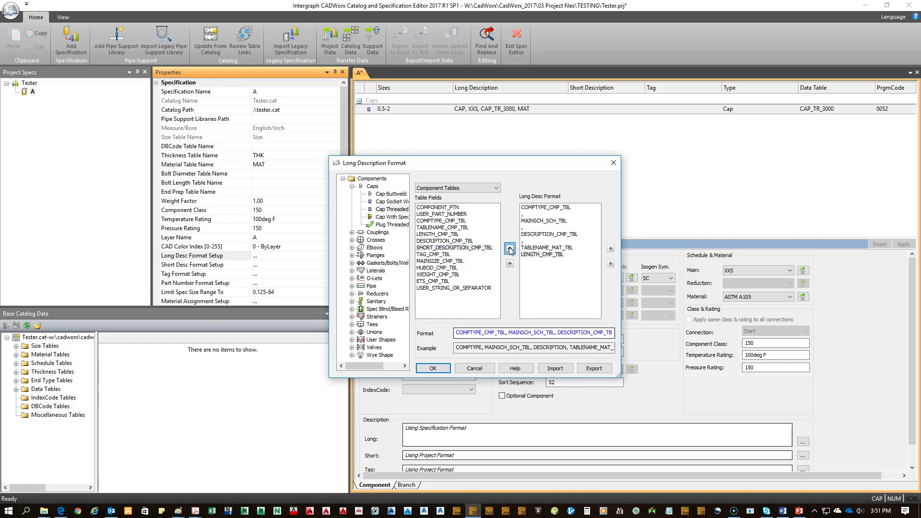
{"action": "left_click", "coordinate": [509, 249]}
{"action": "left_click", "coordinate": [433, 368]}
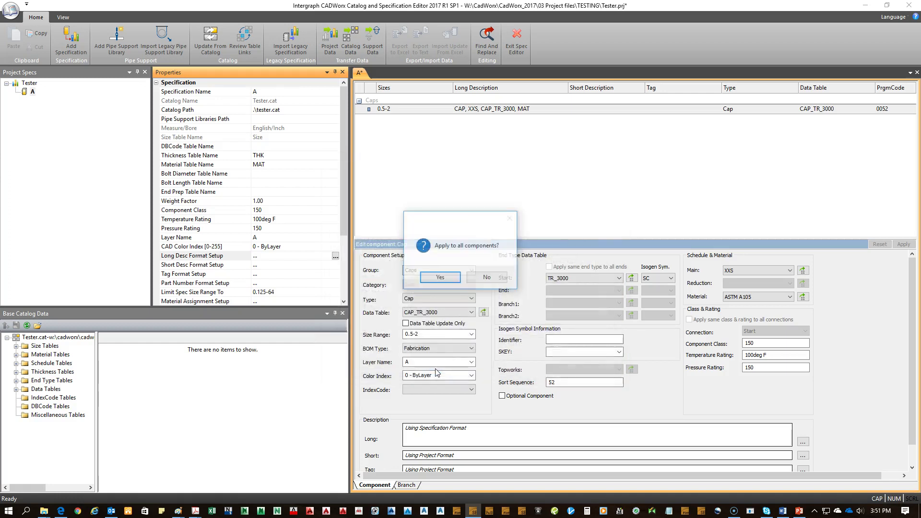
Apply the format to all components and type the long description 'CAP, XXS, 3000, ASTMA105'.
{"action": "left_click", "coordinate": [444, 279]}
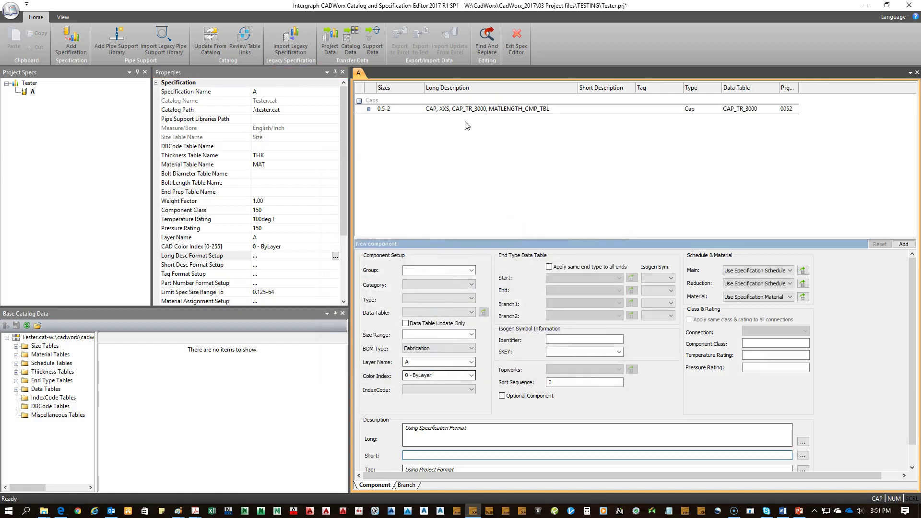
{"action": "left_click", "coordinate": [476, 433]}
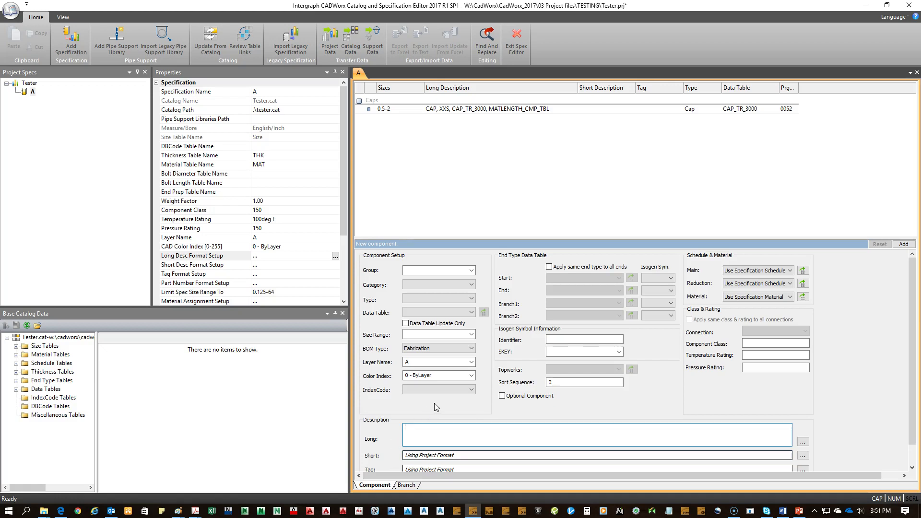
{"action": "type", "text": "CAP,"}
{"action": "key", "text": "BackSpace"}
{"action": "key", "text": "BackSpace"}
{"action": "type", "text": "3000, ASTMA105"}
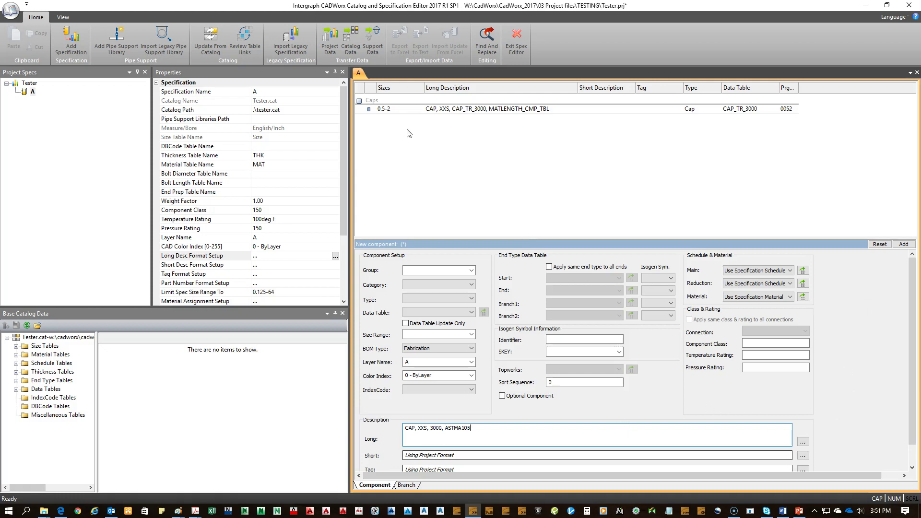
Change the 0.5-2 cap's long description to 'CAP, XXS, 150, ASTM A105' and apply it.
{"action": "left_click", "coordinate": [458, 110]}
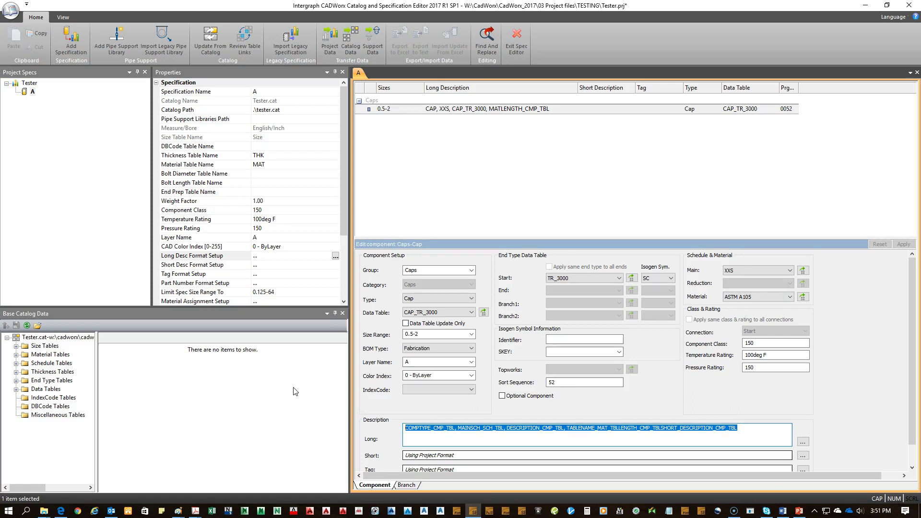
{"action": "type", "text": "CAP, XXS"}
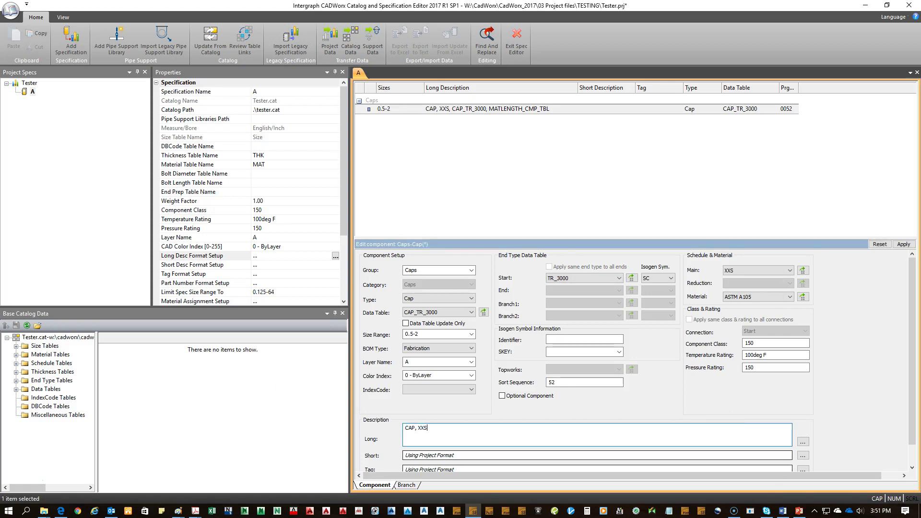
{"action": "type", "text": ", A"}
{"action": "key", "text": "BackSpace"}
{"action": "type", "text": "S"}
{"action": "key", "text": "BackSpace"}
{"action": "key", "text": "BackSpace"}
{"action": "type", "text": "150, ASTMA"}
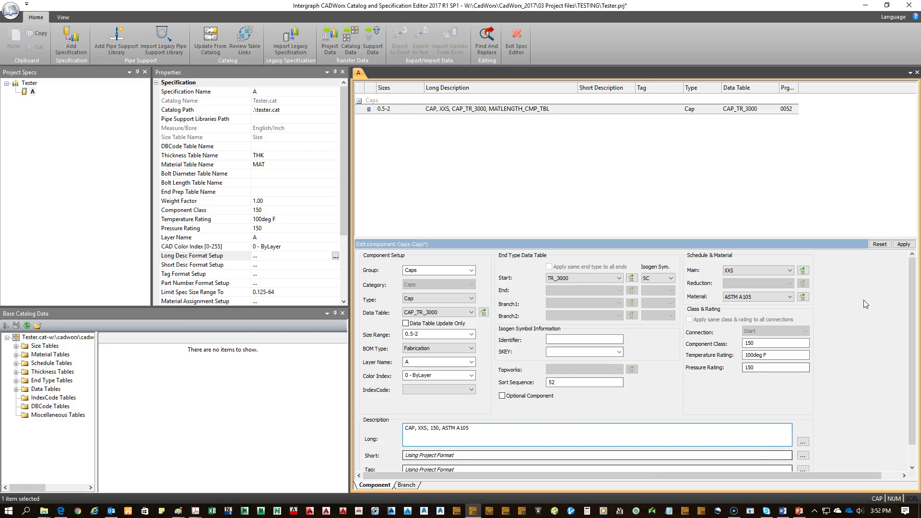
{"action": "left_click", "coordinate": [901, 245]}
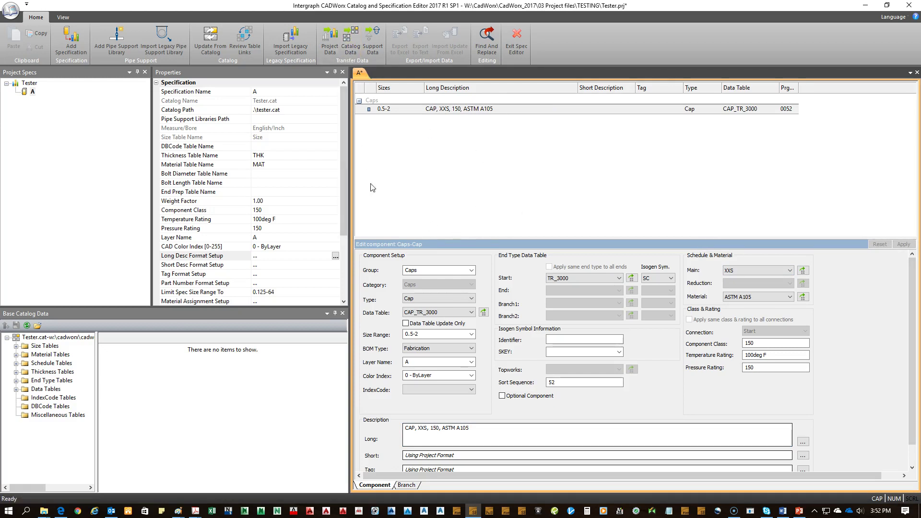
Save spec A, then save the whole Tester project.
{"action": "right_click", "coordinate": [360, 76]}
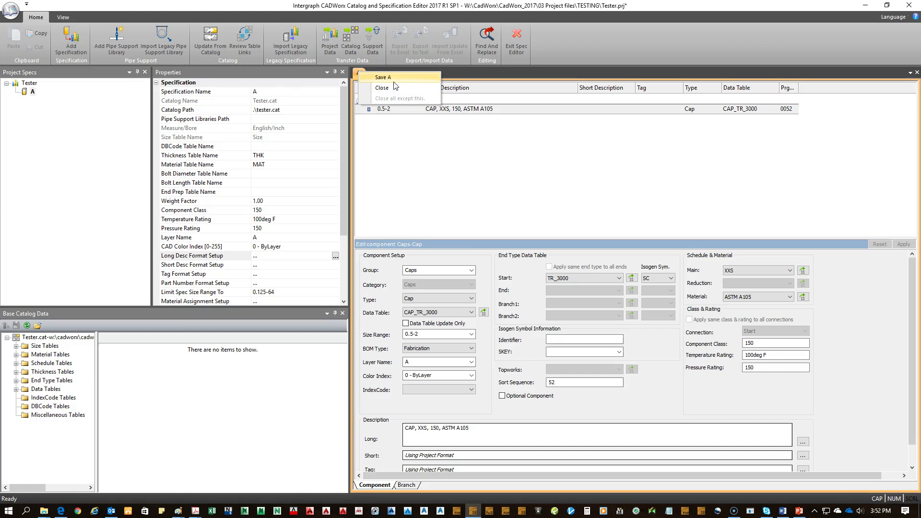
{"action": "left_click", "coordinate": [376, 78]}
{"action": "left_click", "coordinate": [10, 13]}
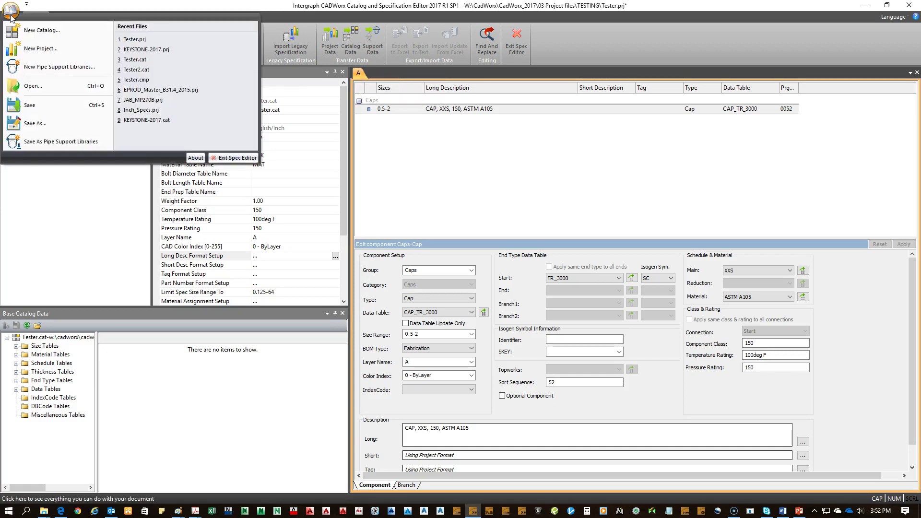
{"action": "left_click", "coordinate": [39, 109]}
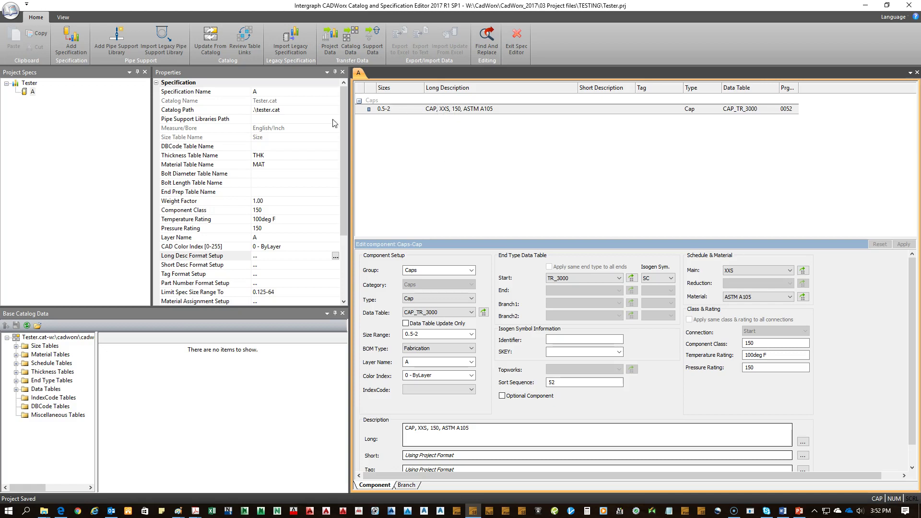